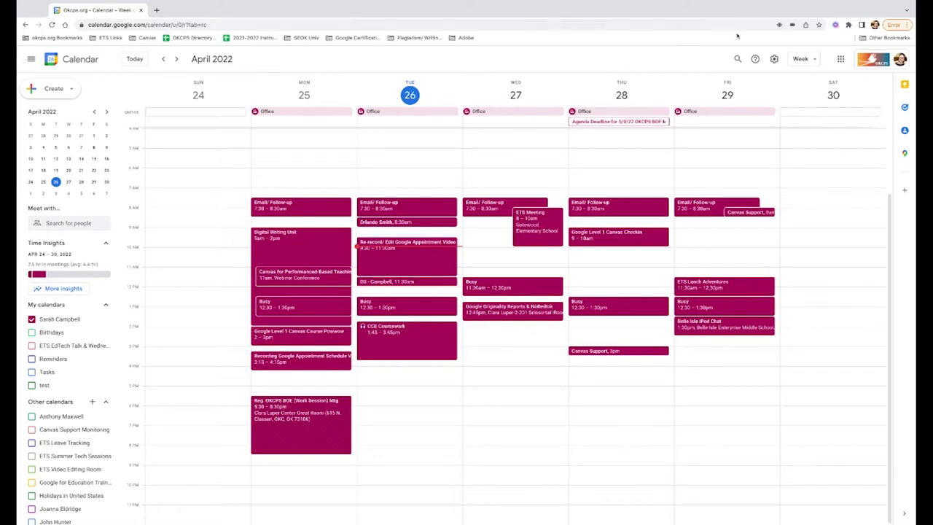
Enable 'Create appointment schedules instead of appointment slots' in Settings and return to the April 24–30 week
click(775, 60)
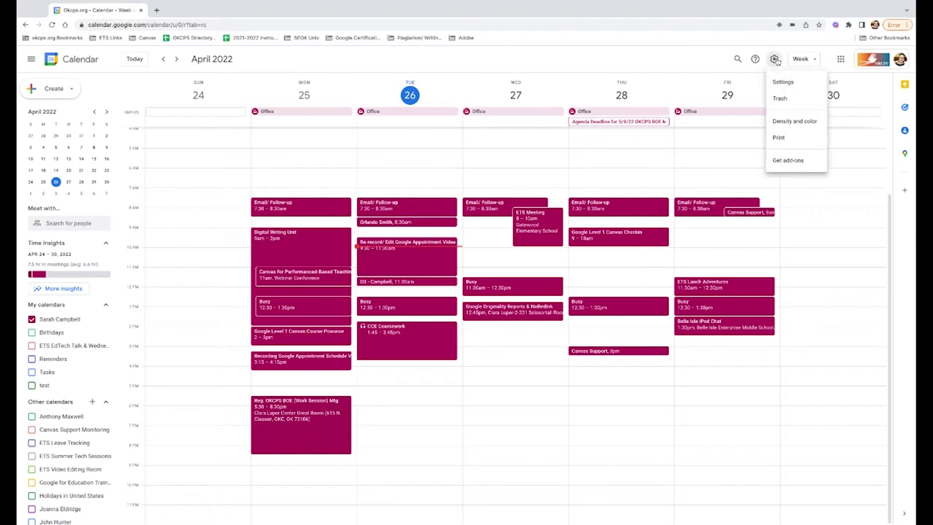
click(783, 83)
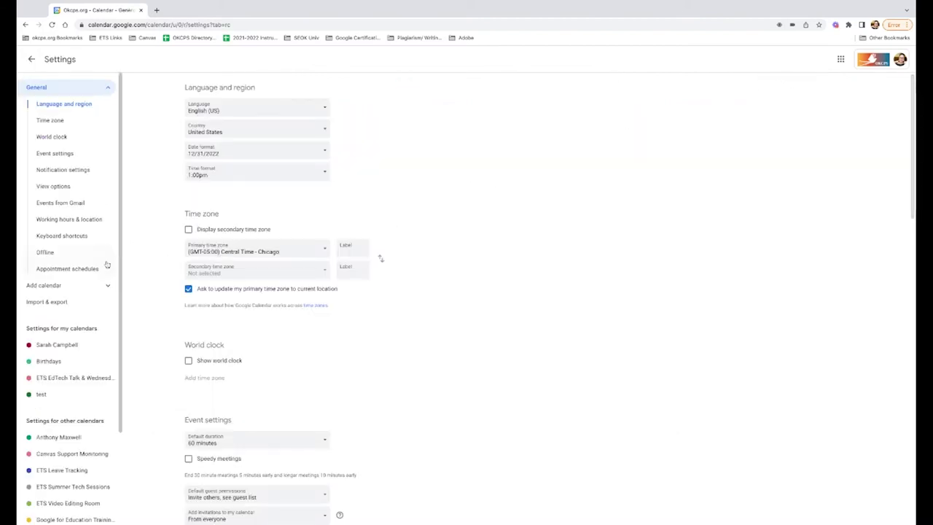
scroll(104, 268, down, 1)
click(103, 267)
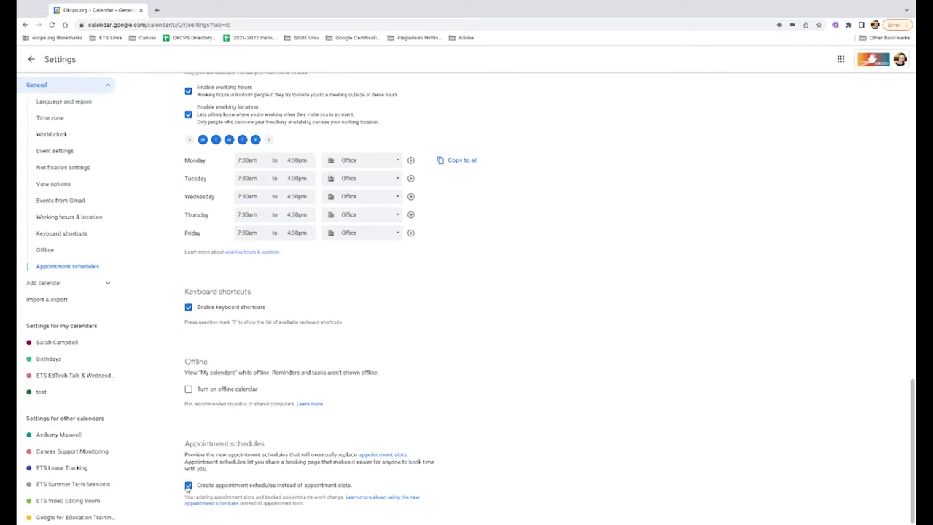
click(188, 485)
click(188, 485)
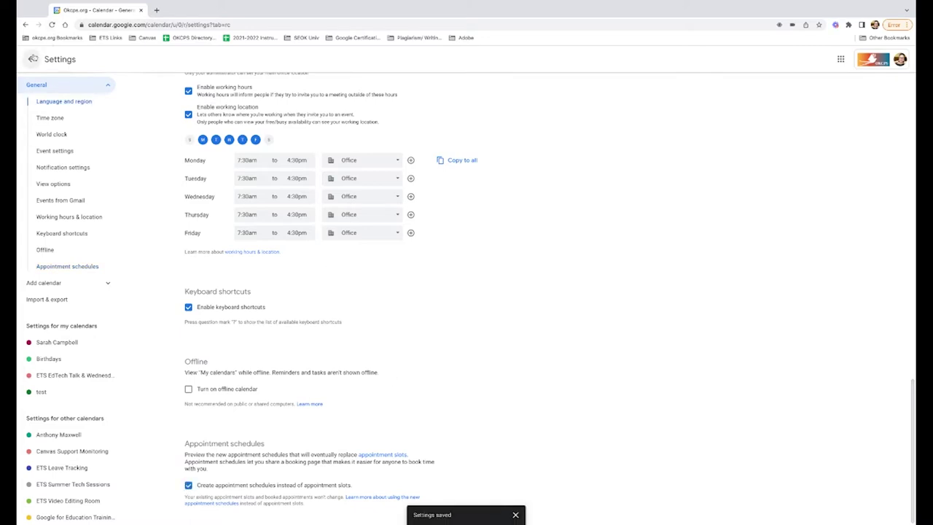
click(31, 59)
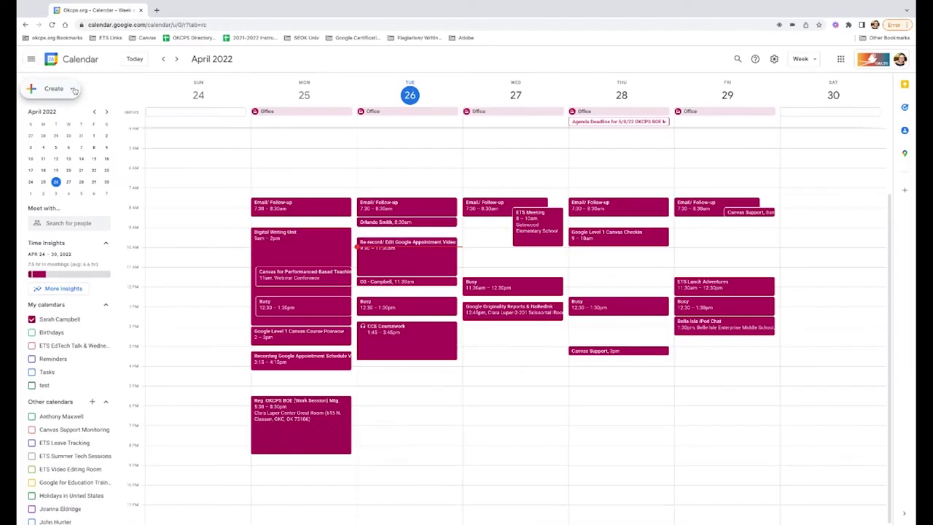
Start a new bookable schedule via the Create menu's Appointment schedule option
click(65, 89)
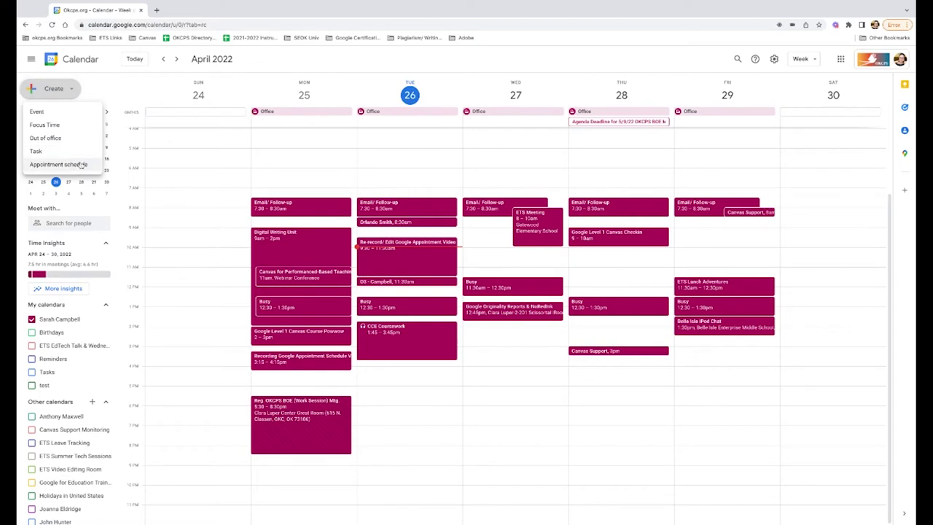
click(81, 165)
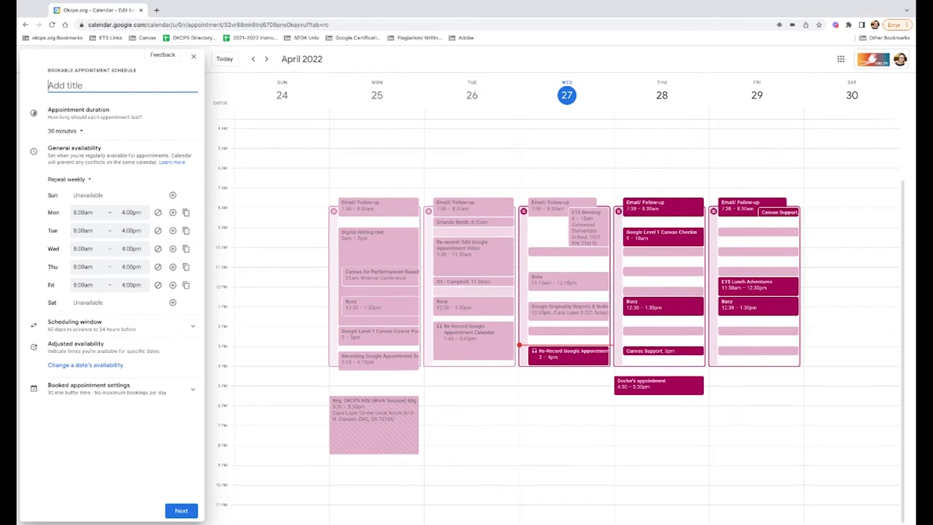
Title the schedule 'Appointment Schedule' and confirm a custom 30-minute appointment duration
text(Appointment Schedule)
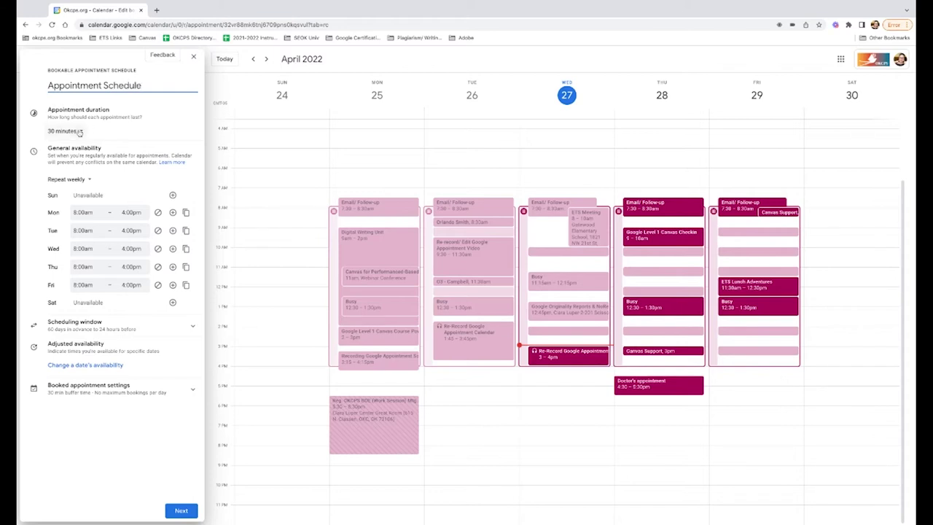
click(79, 131)
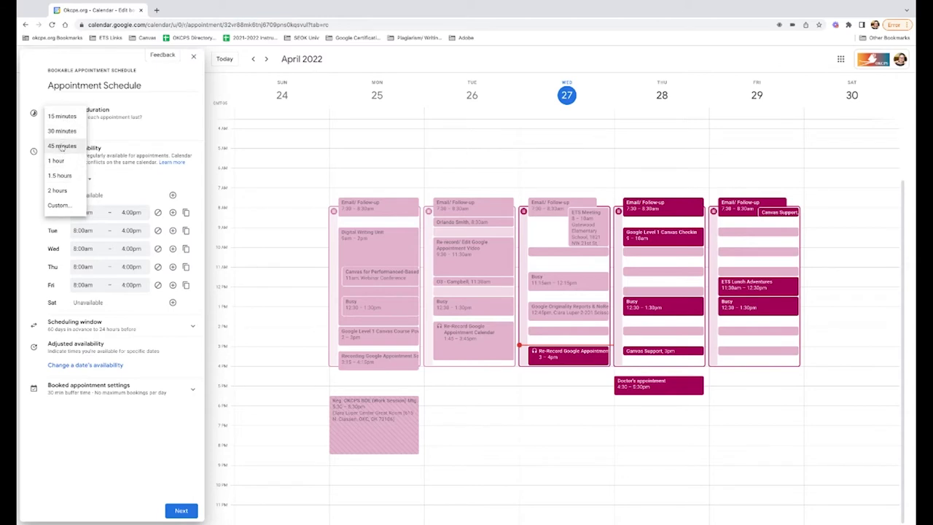
click(59, 207)
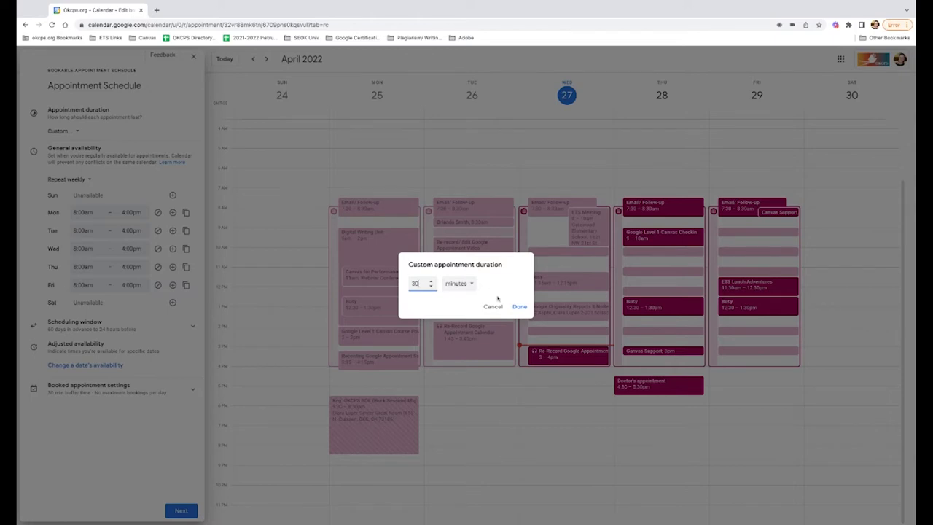
click(519, 306)
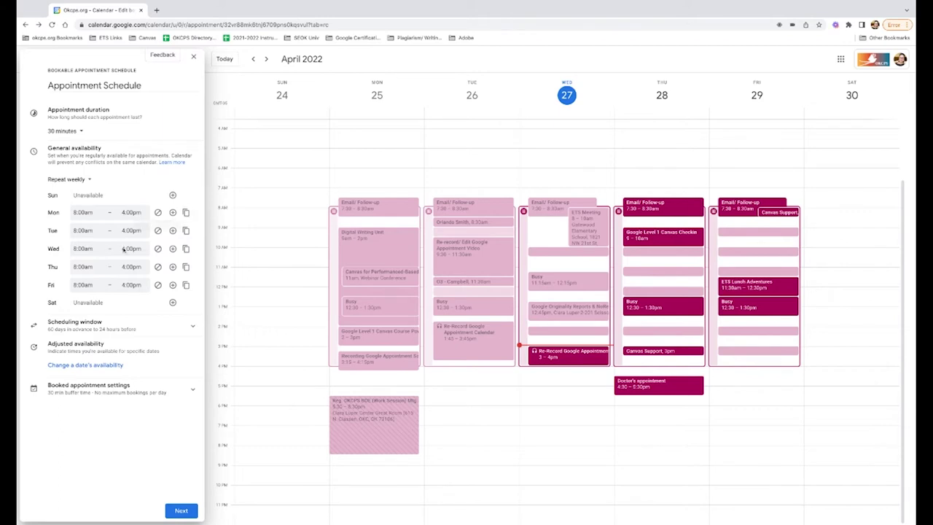
click(177, 327)
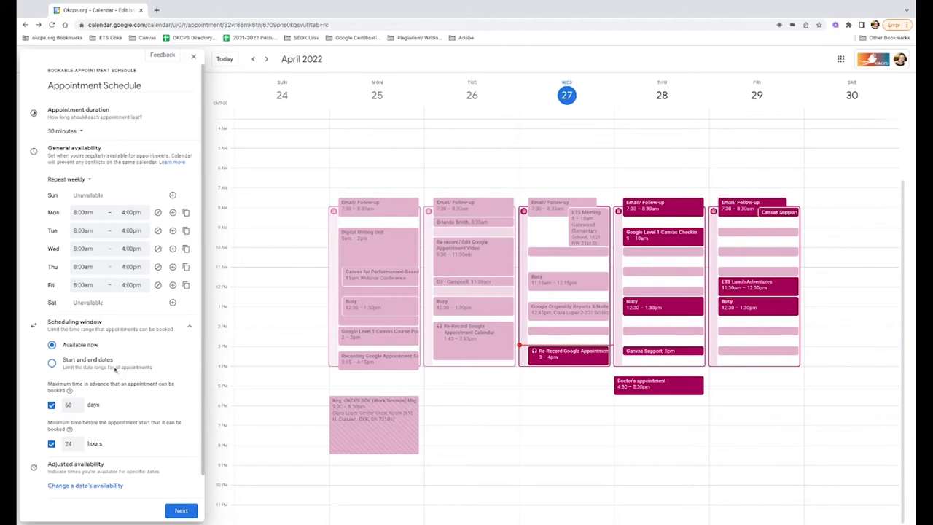
click(53, 363)
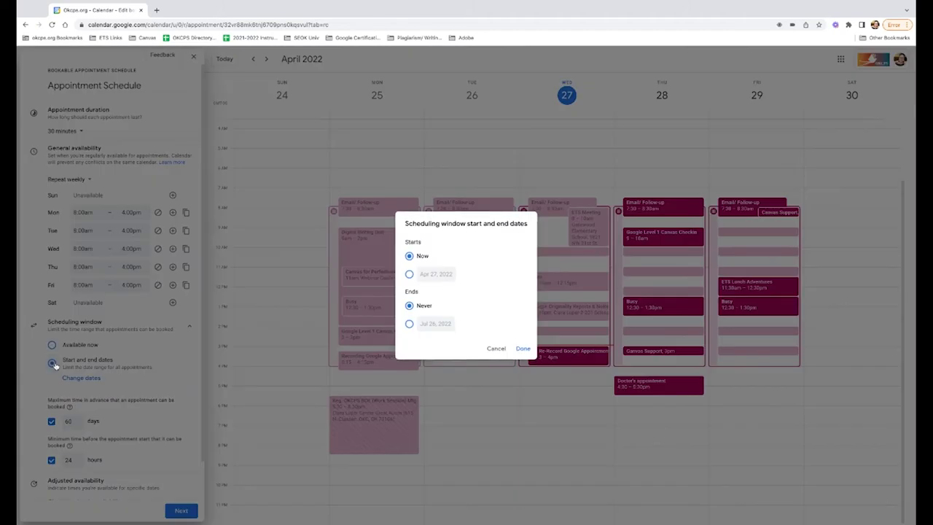
click(496, 350)
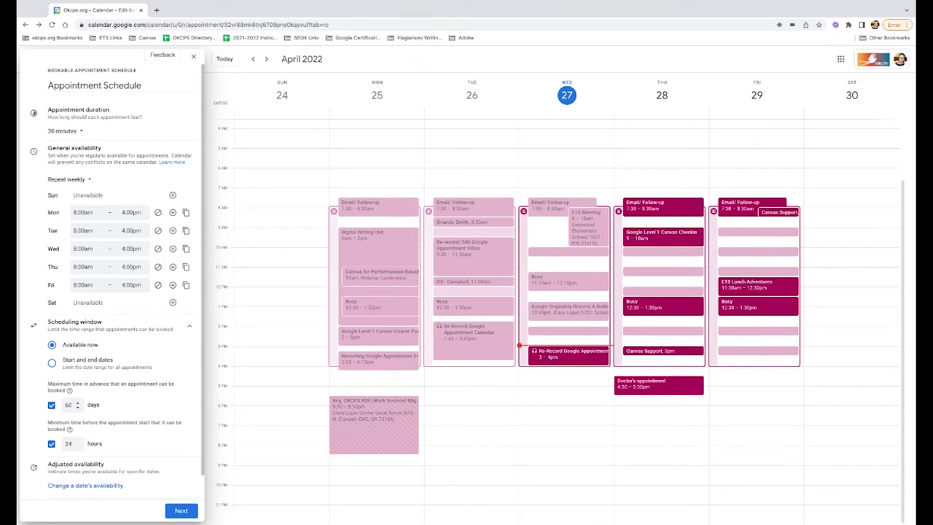
double_click(71, 405)
click(113, 410)
scroll(201, 452, down, 2)
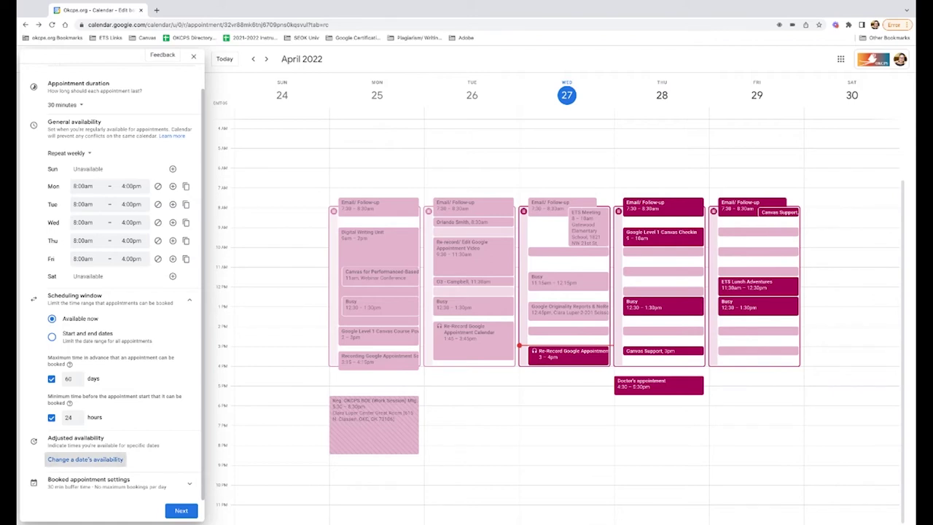
click(85, 459)
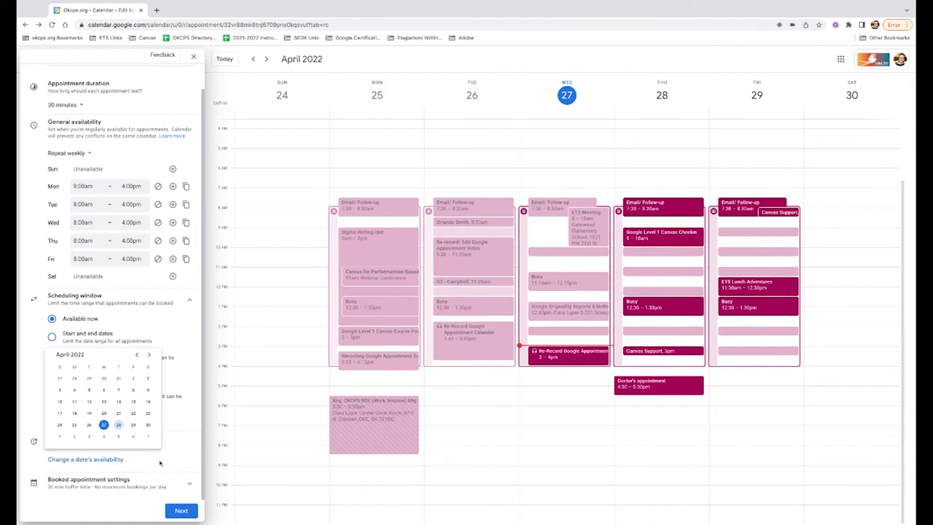
click(160, 462)
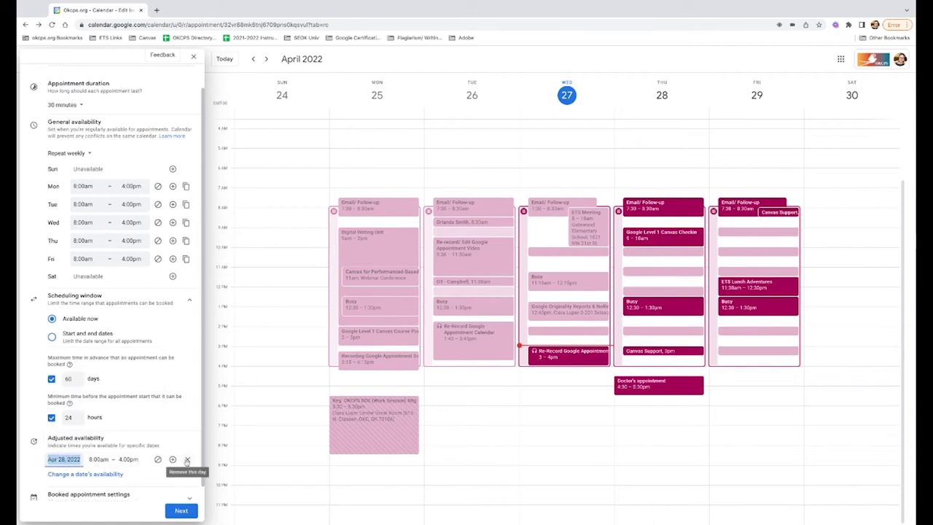
click(187, 460)
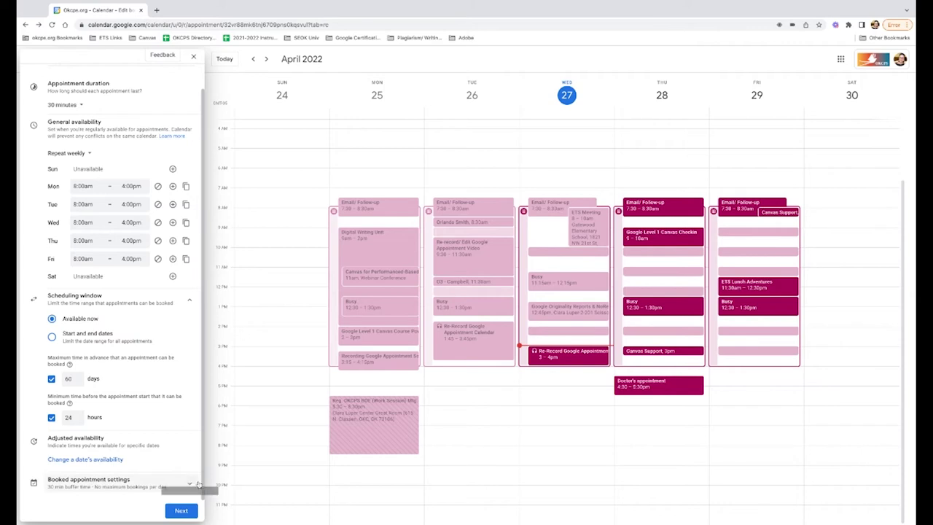
Keep the 30-minute buffer time between appointments enabled and continue to the booking page step
scroll(161, 459, up, 1)
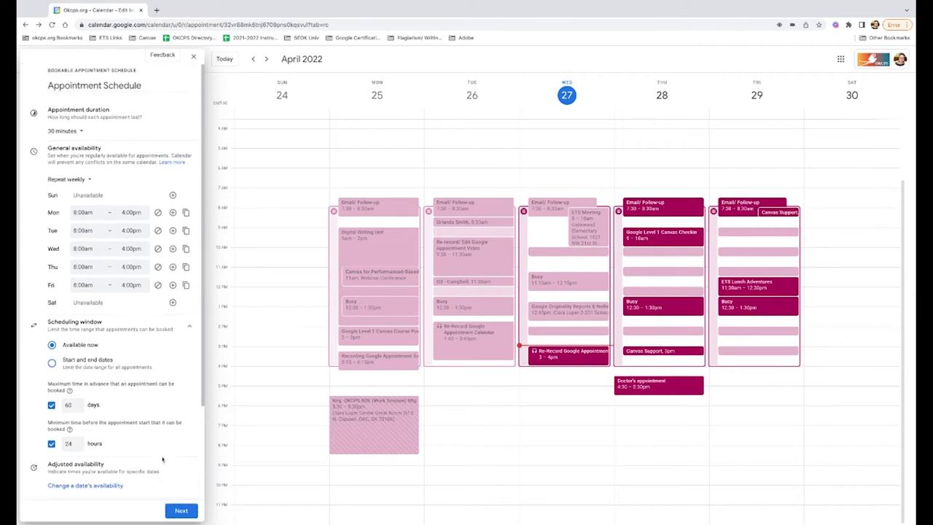
scroll(161, 459, down, 3)
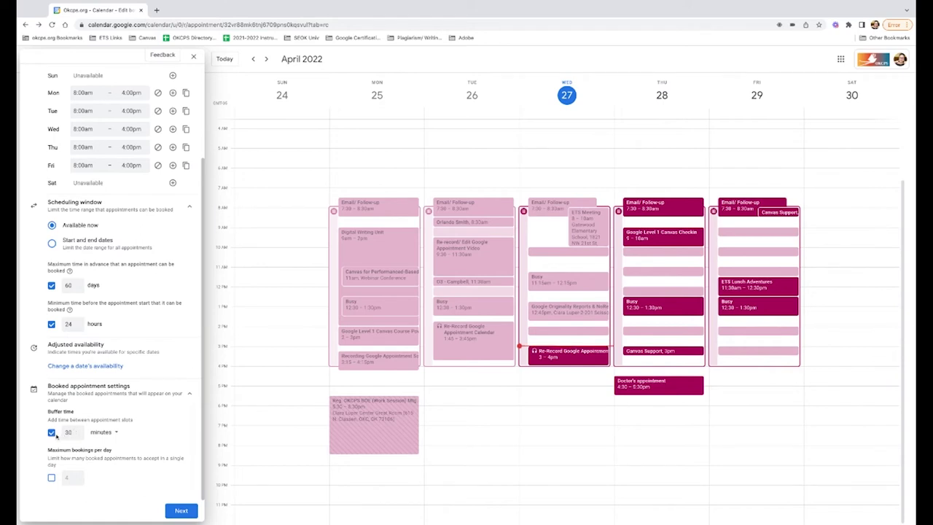
click(51, 433)
click(51, 433)
click(179, 510)
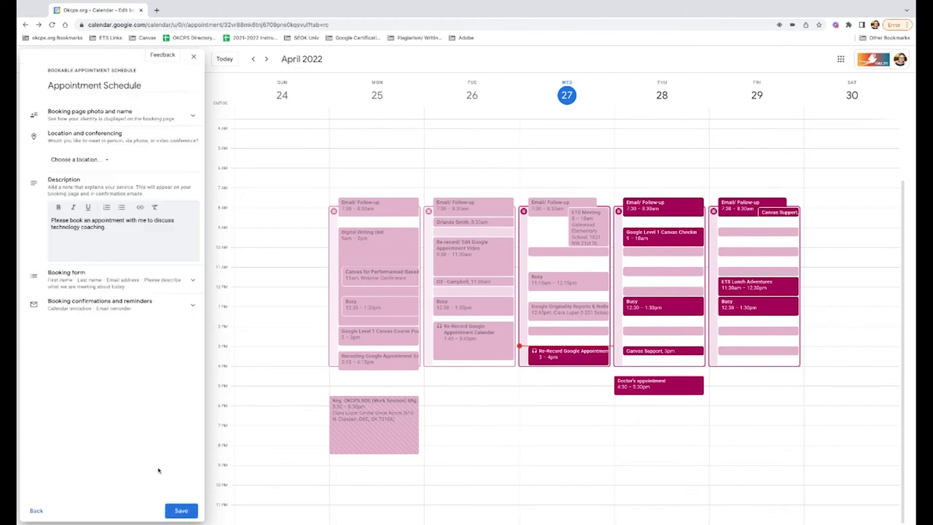
Expand the 'Booking page photo and name' section to show the account's profile photo and name
click(182, 116)
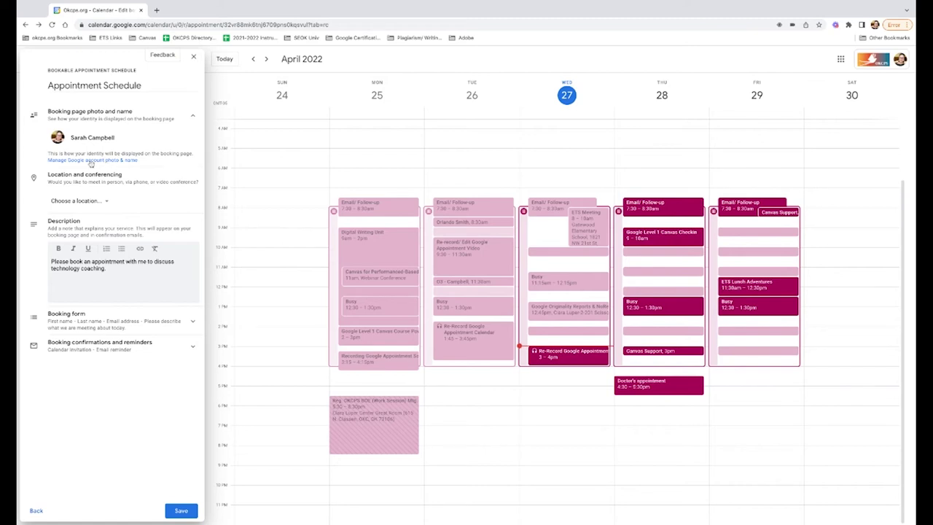
Try In-person at Gatewood Elementary School and Google Meet, then choose 'None / to be specified later'
click(100, 202)
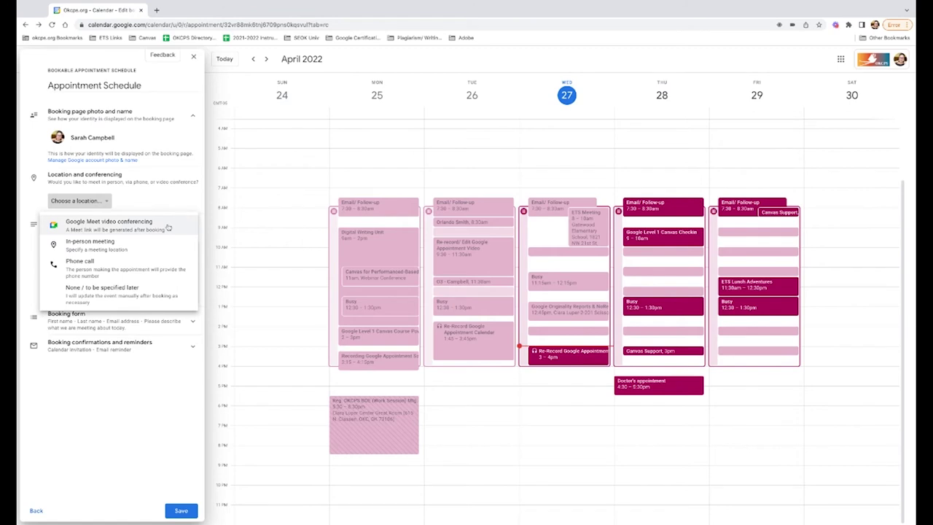
click(151, 240)
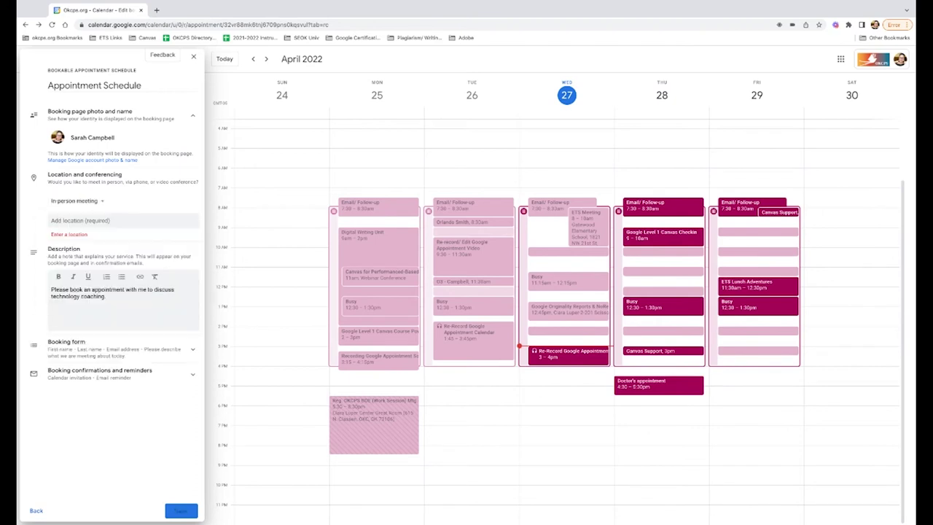
click(110, 220)
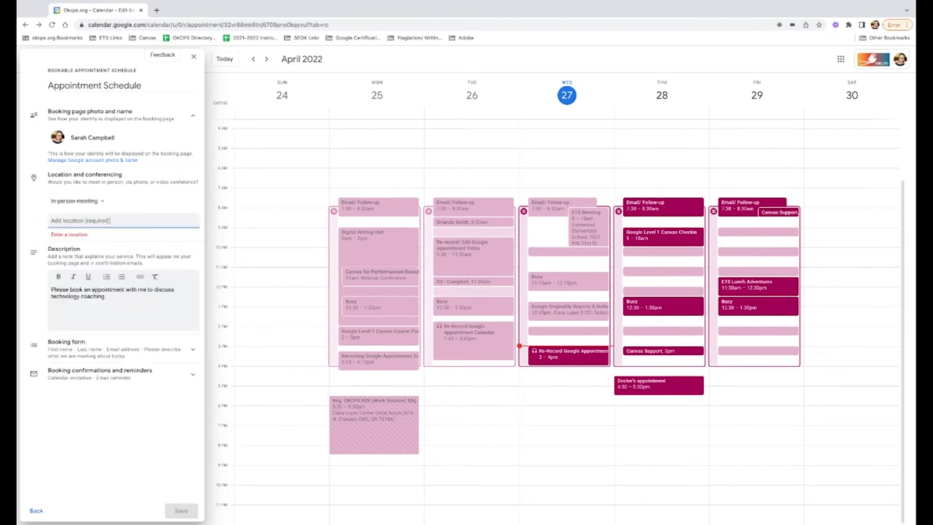
text(Gate)
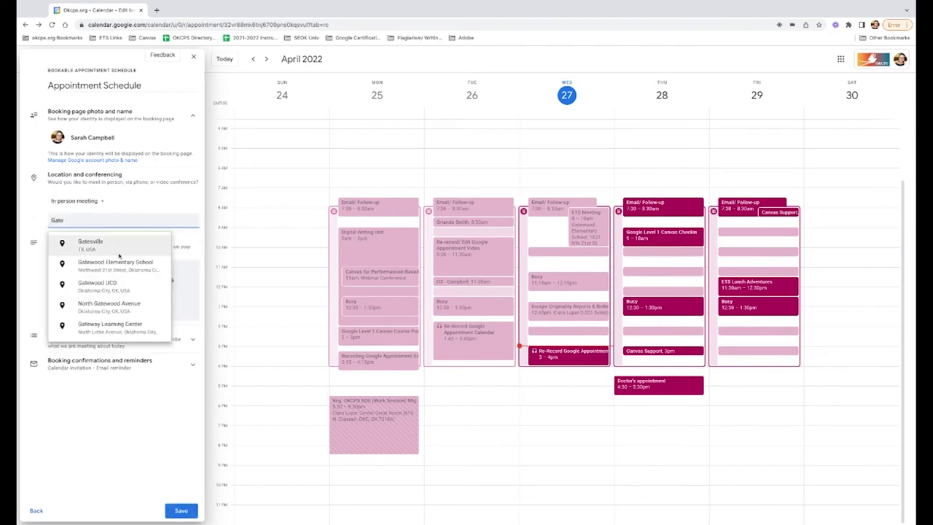
click(117, 264)
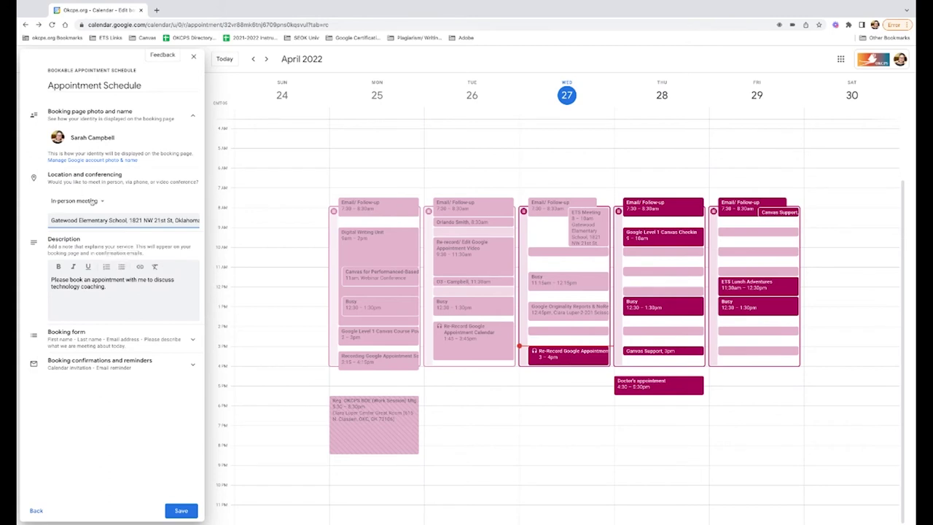
click(92, 202)
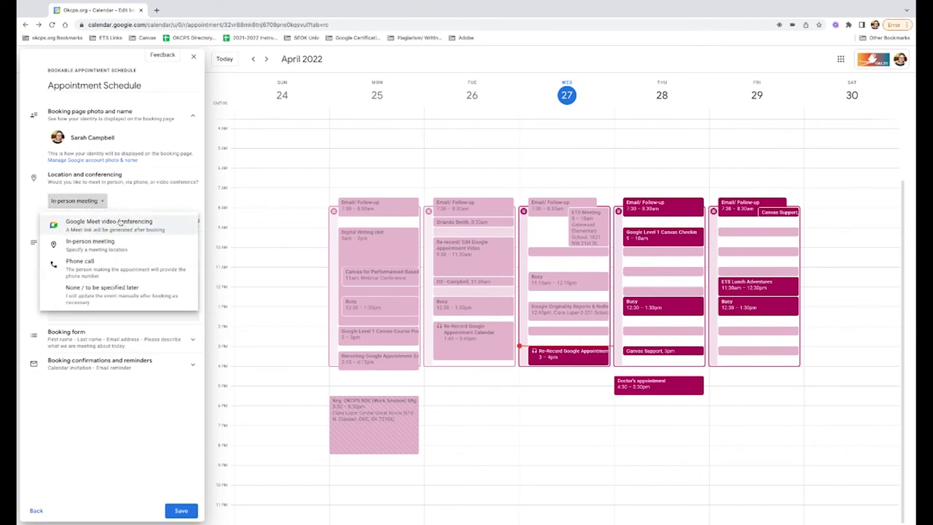
click(126, 229)
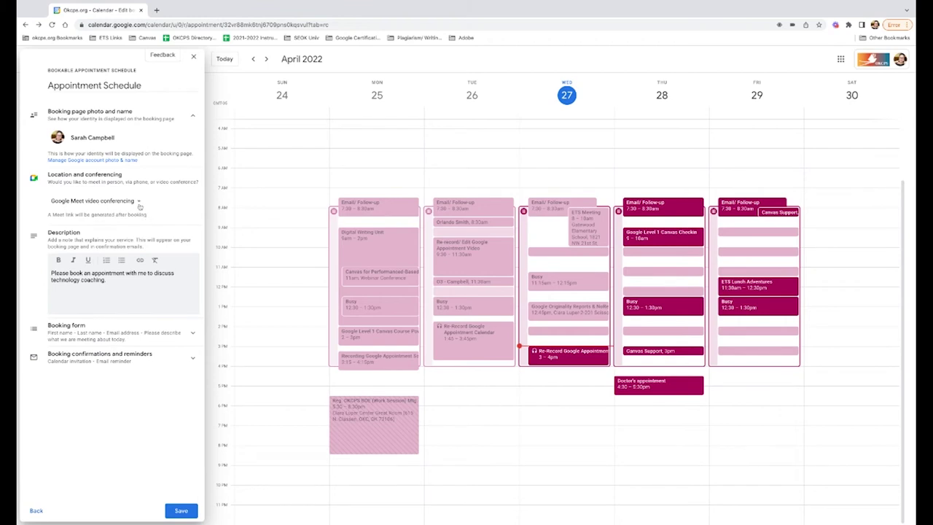
click(137, 202)
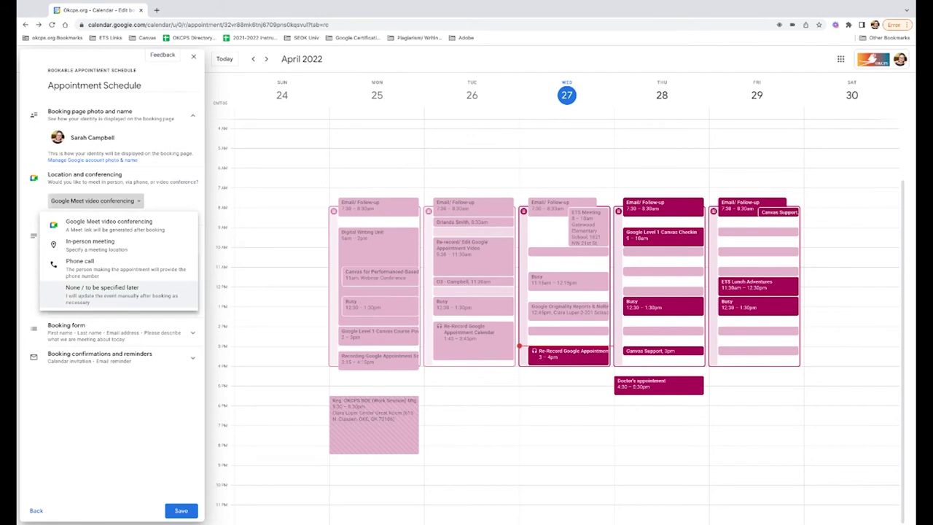
click(102, 290)
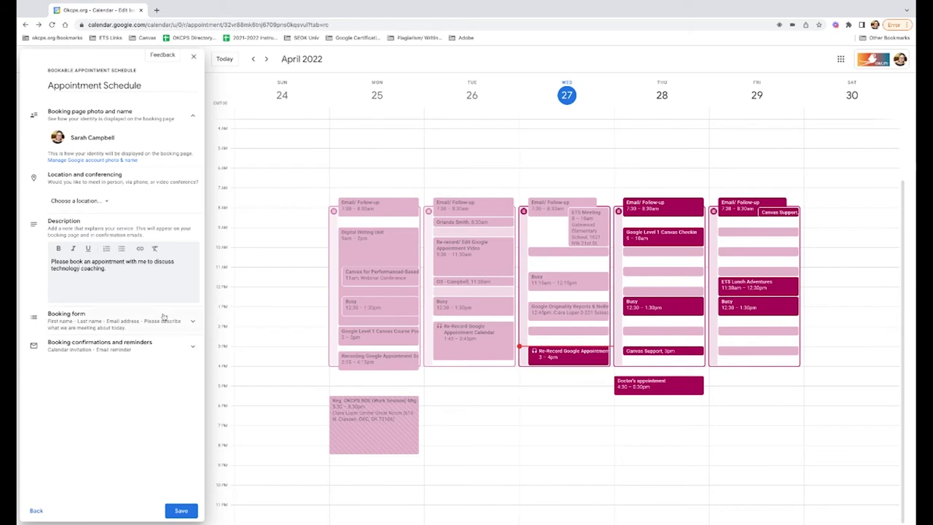
Keep 'Please describe what we are meeting about today.' as a required custom booking form question
click(192, 321)
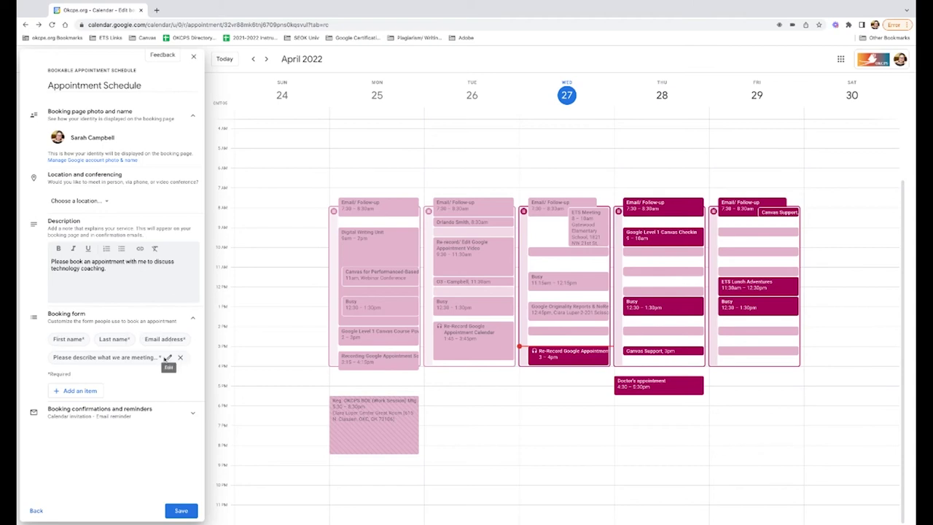
click(168, 357)
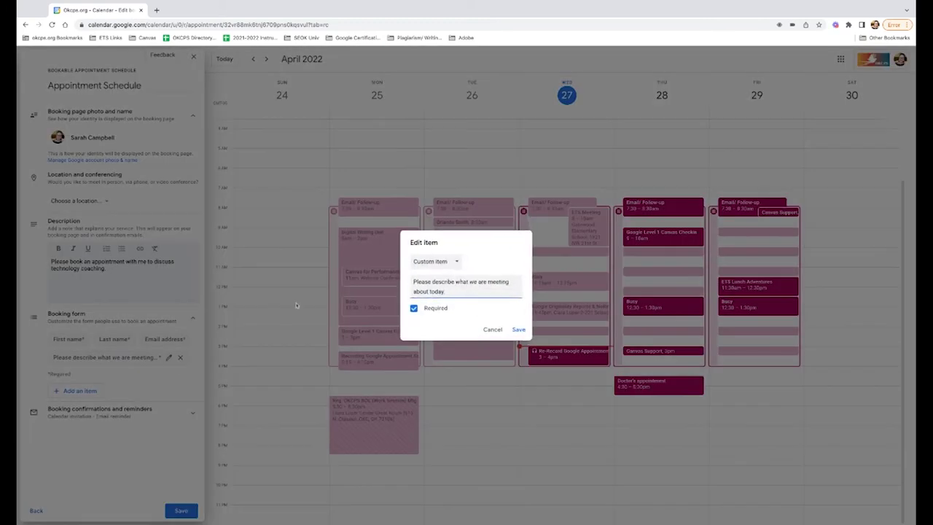
click(435, 262)
click(435, 261)
click(518, 330)
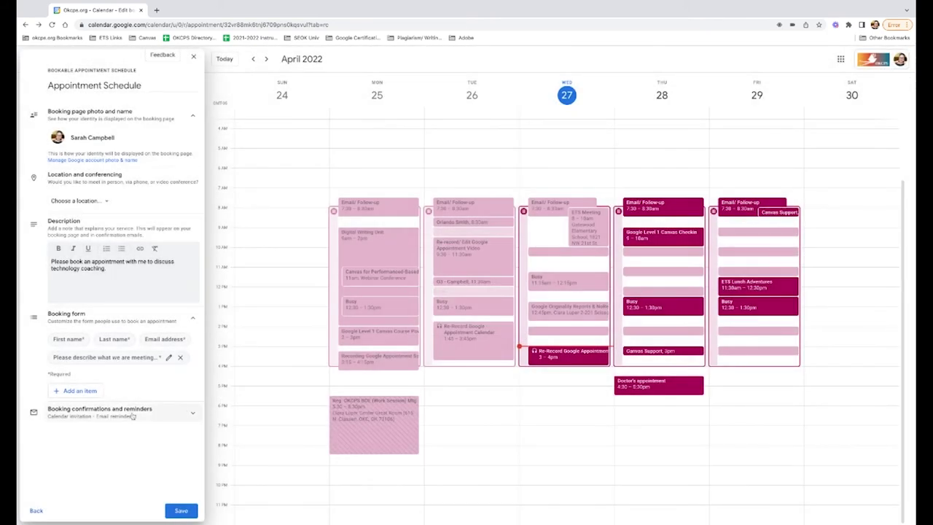
Keep the booking email reminders at 1 day before and 1 hour before
click(133, 412)
scroll(135, 415, down, 2)
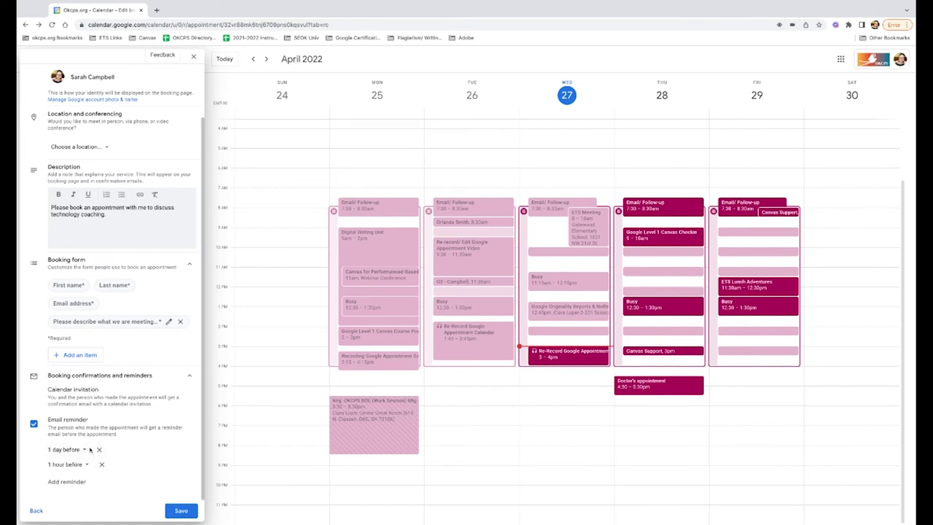
click(86, 450)
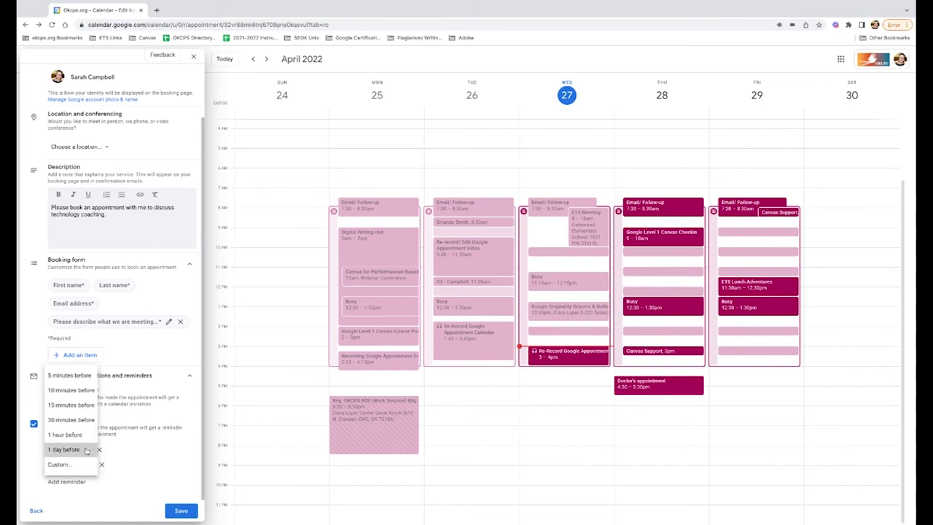
click(85, 446)
click(88, 468)
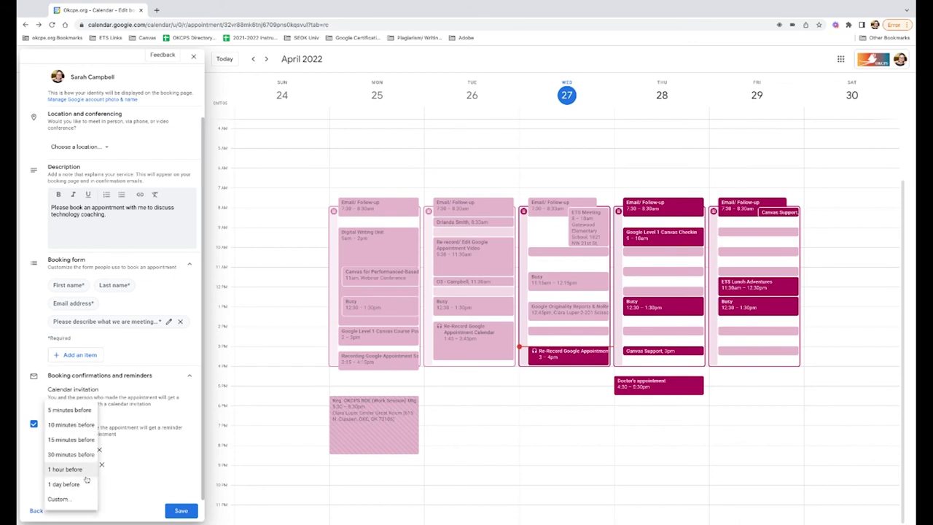
click(85, 472)
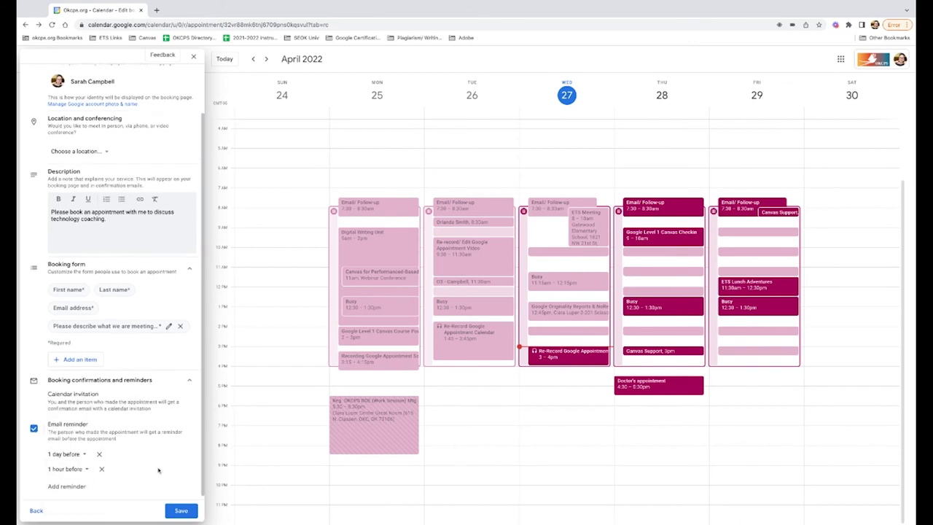
Save the new appointment schedule
click(180, 510)
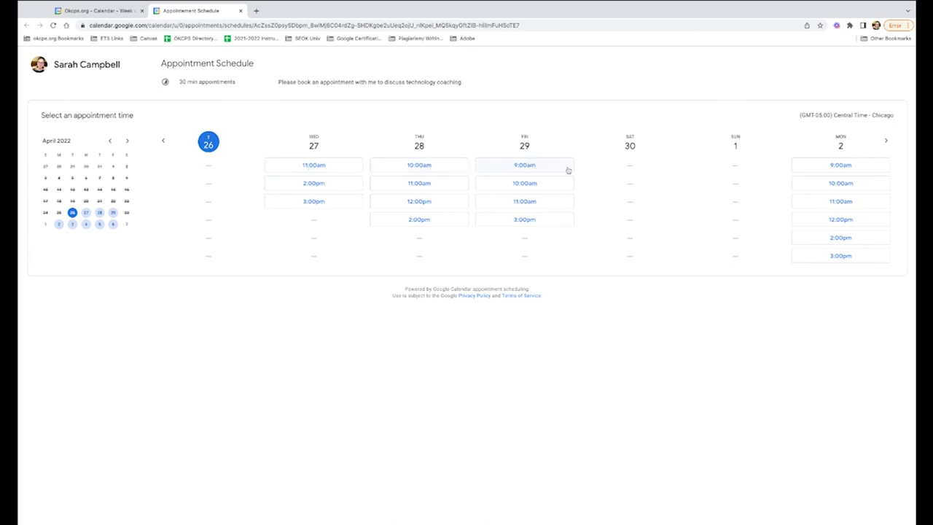
Add a 'Test Slot' event on Friday, April 29, 9:00–10:00am in the week view
click(97, 11)
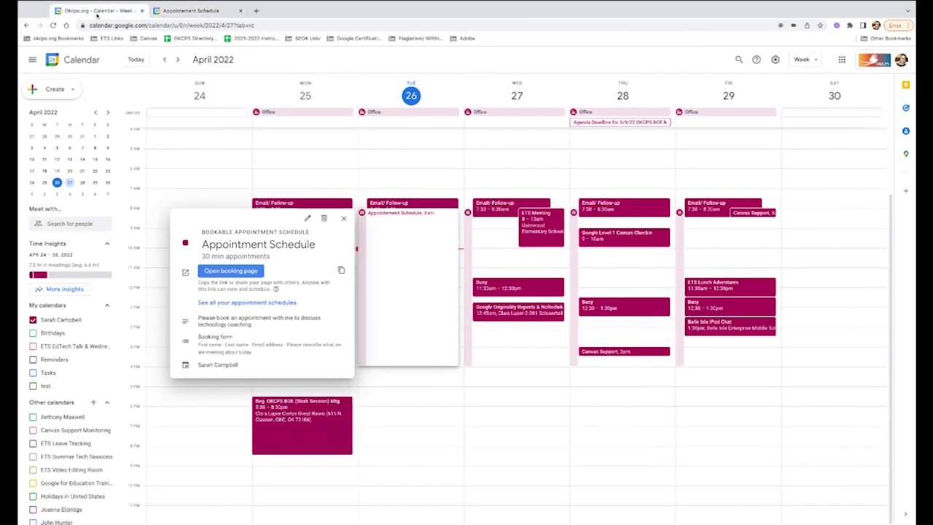
click(705, 236)
text(Test)
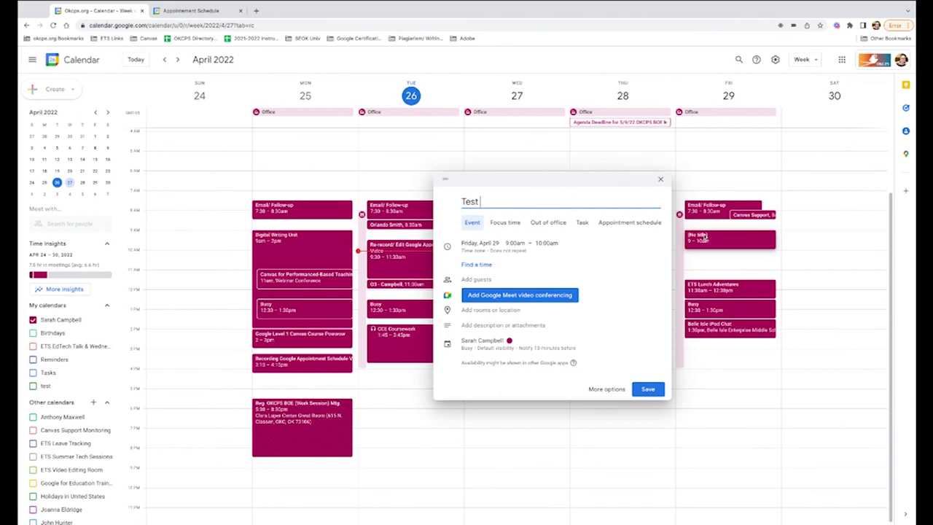
text( Slot)
click(651, 391)
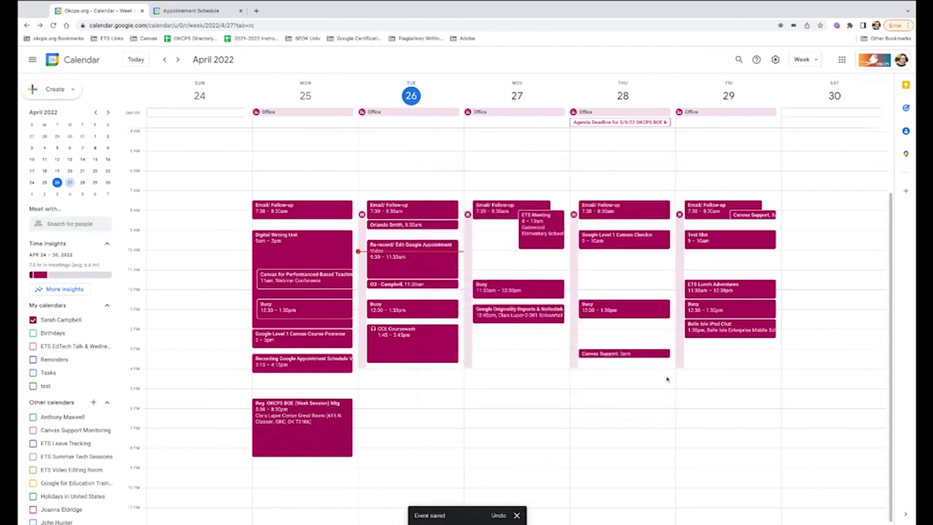
Reload the booking page so Friday shows only 10:00am, 11:00am and 3:00pm, with 9:00am gone
click(198, 11)
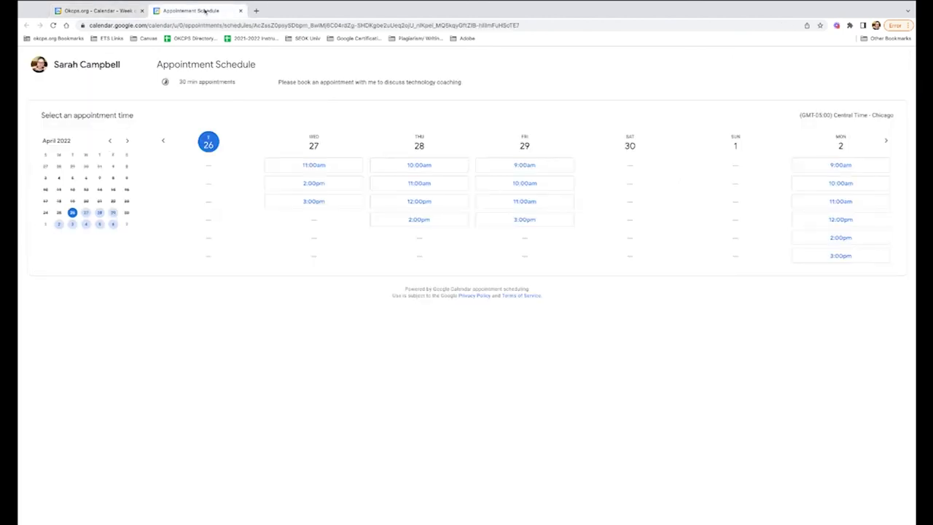
click(53, 26)
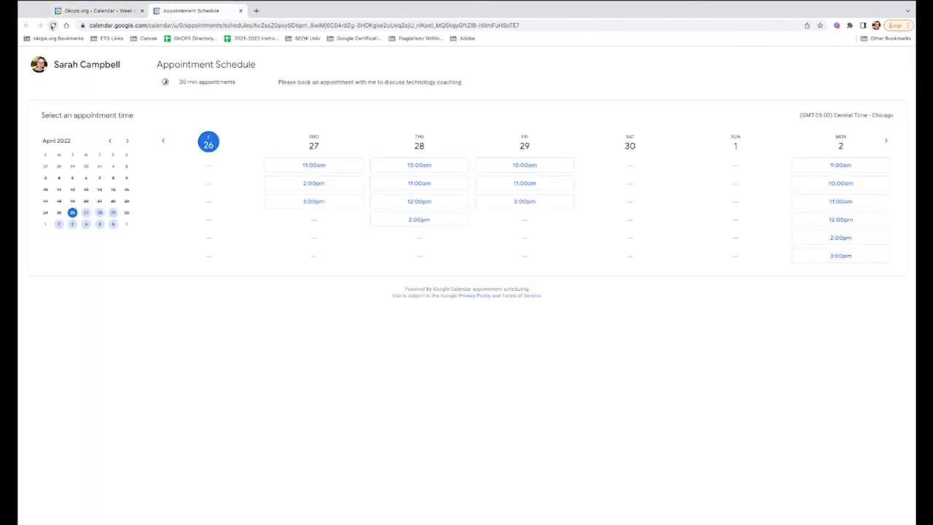